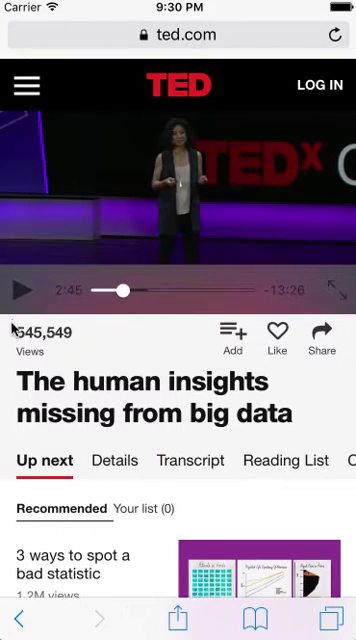
Start the TED talk video and open the Set Playback Speed extension from the share sheet.
left_click(21, 291)
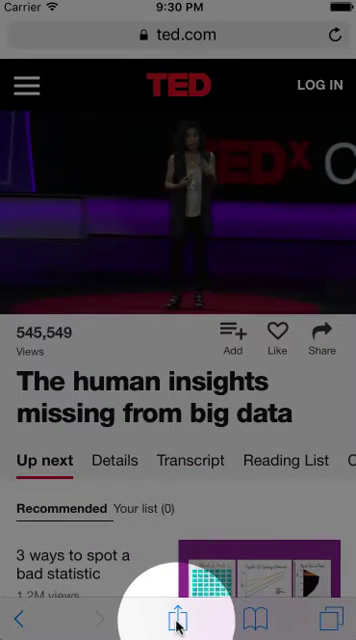
left_click(177, 619)
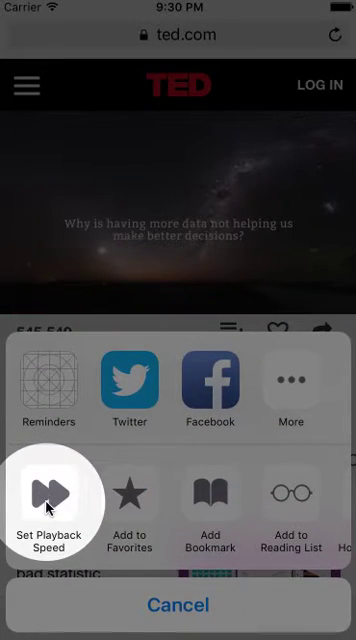
left_click(48, 498)
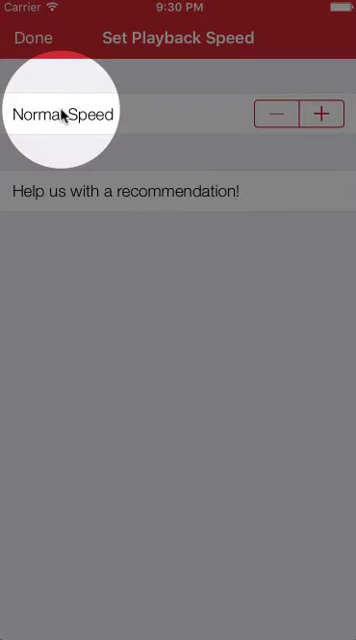
Raise the playback speed from Normal through 1.5x to 2.0x and confirm with Done.
left_click(320, 114)
left_click(320, 116)
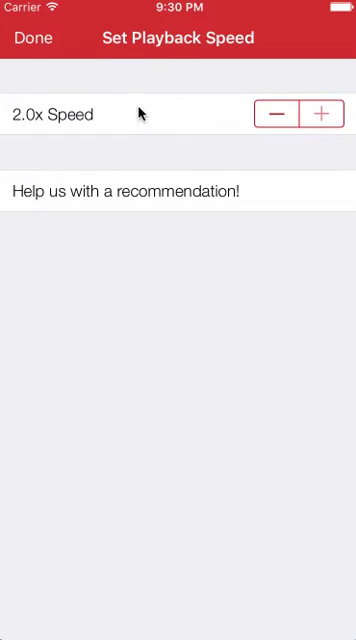
left_click(32, 44)
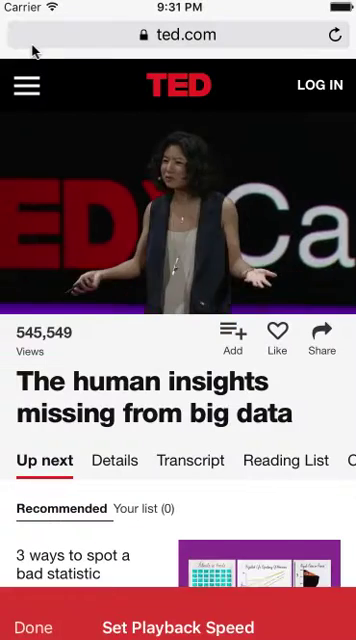